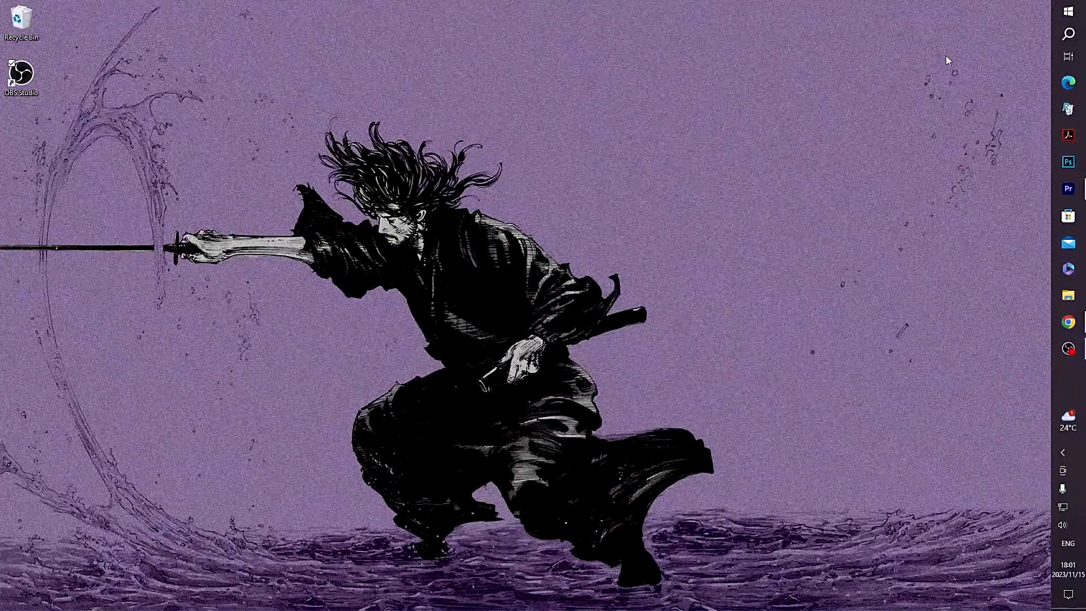
Open the Windows settings and go to Firewall & network protection under Update & Security's Windows Security page
left_click(1070, 10)
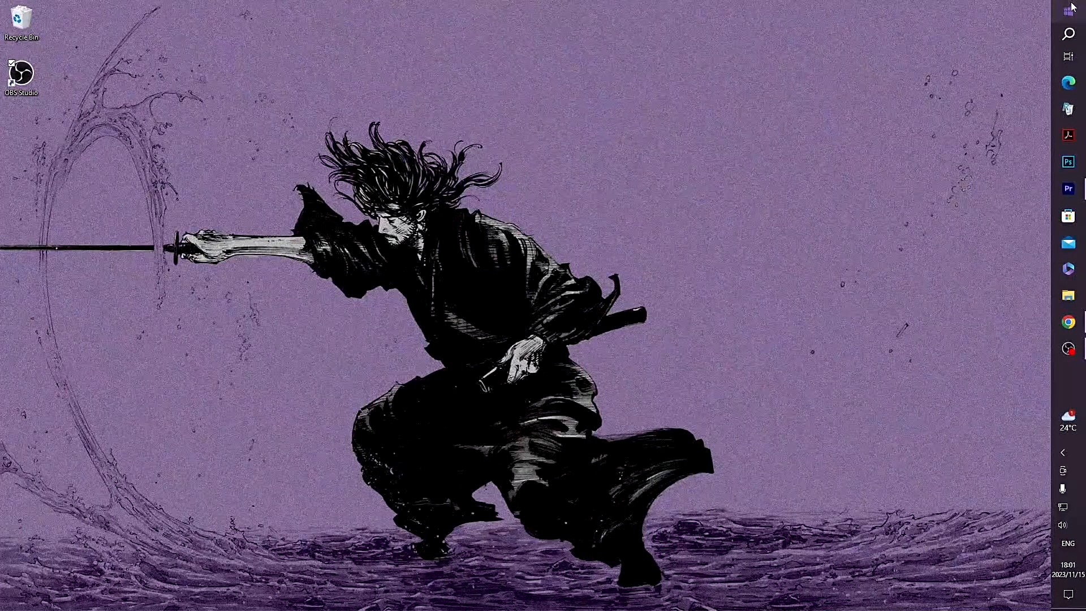
right_click(1071, 9)
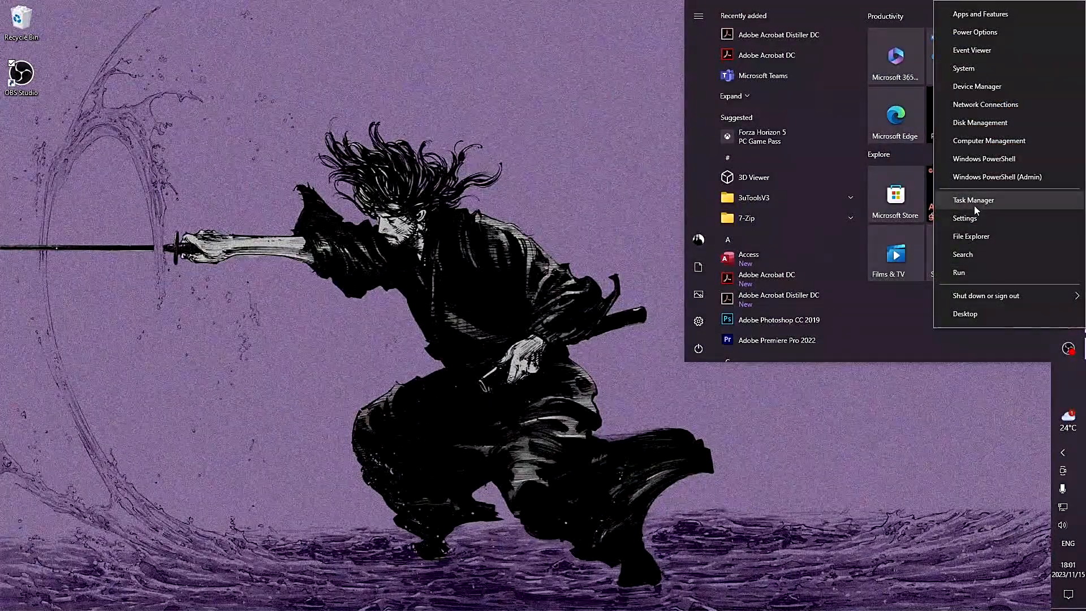
left_click(967, 218)
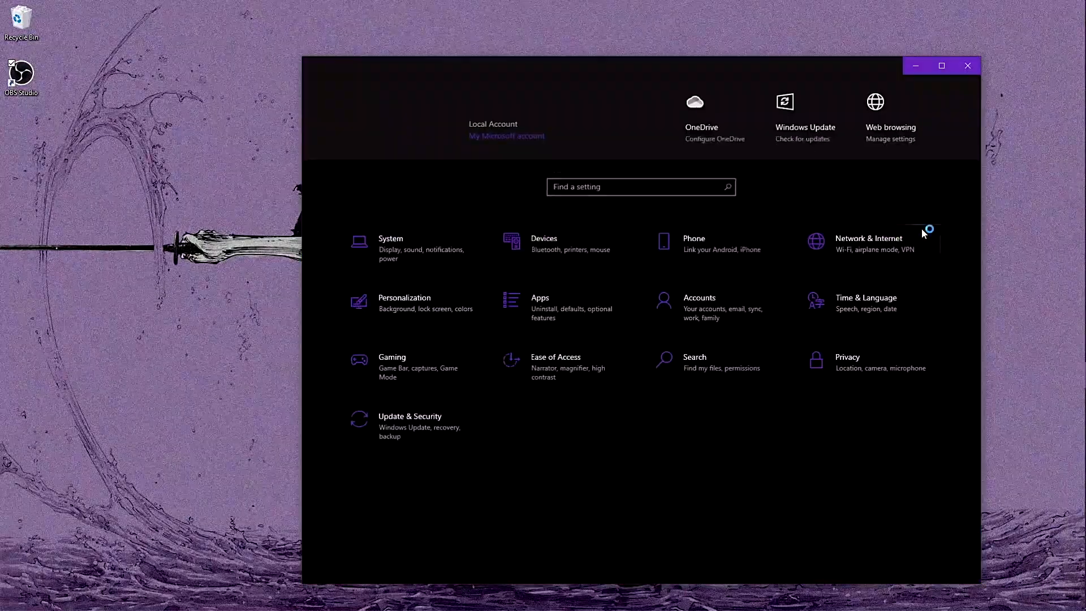
left_click(423, 427)
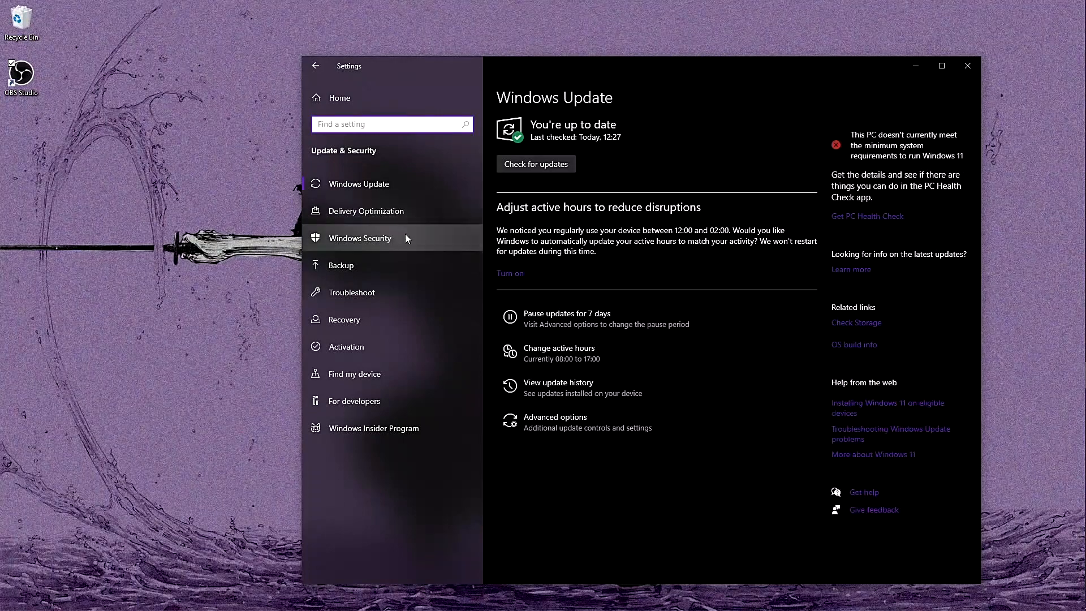
left_click(405, 239)
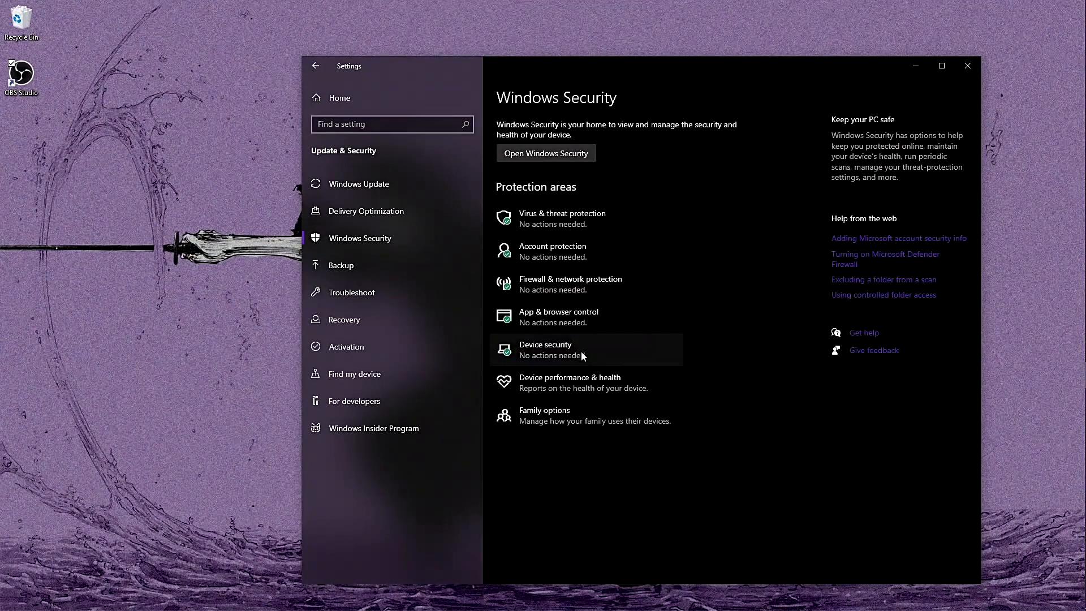
left_click(578, 289)
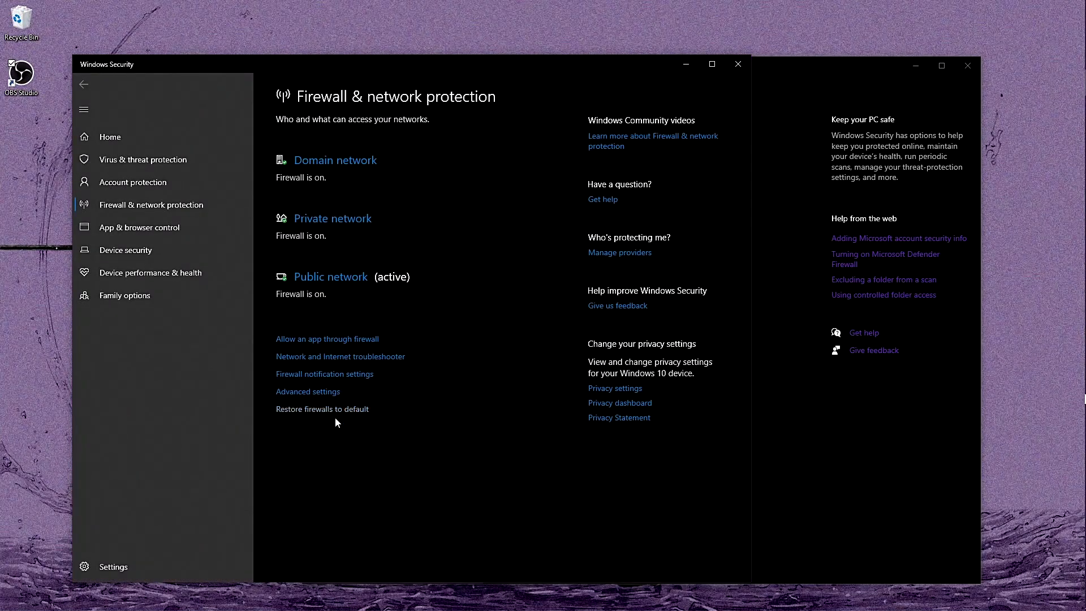
Open the firewall's advanced settings, clear away the other windows and show the Outbound Rules list
left_click(305, 391)
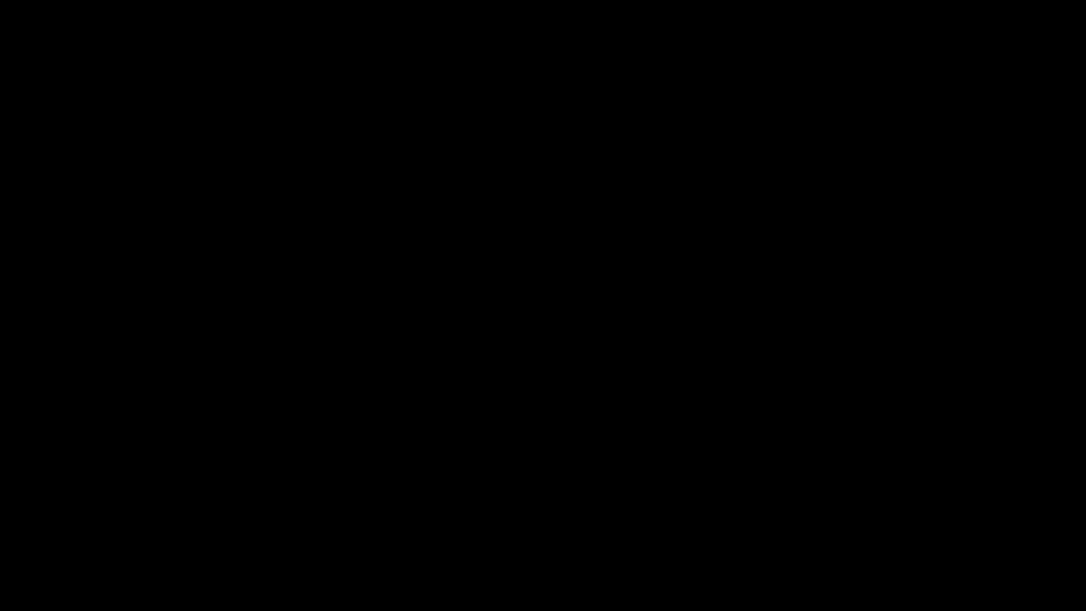
left_click(498, 373)
left_click(694, 65)
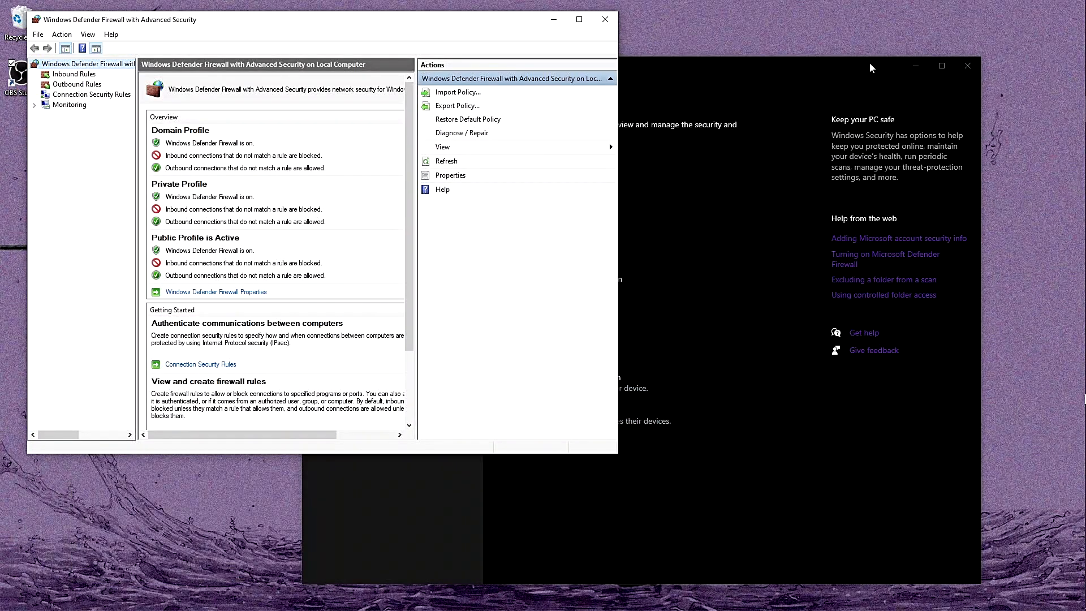
left_click(916, 66)
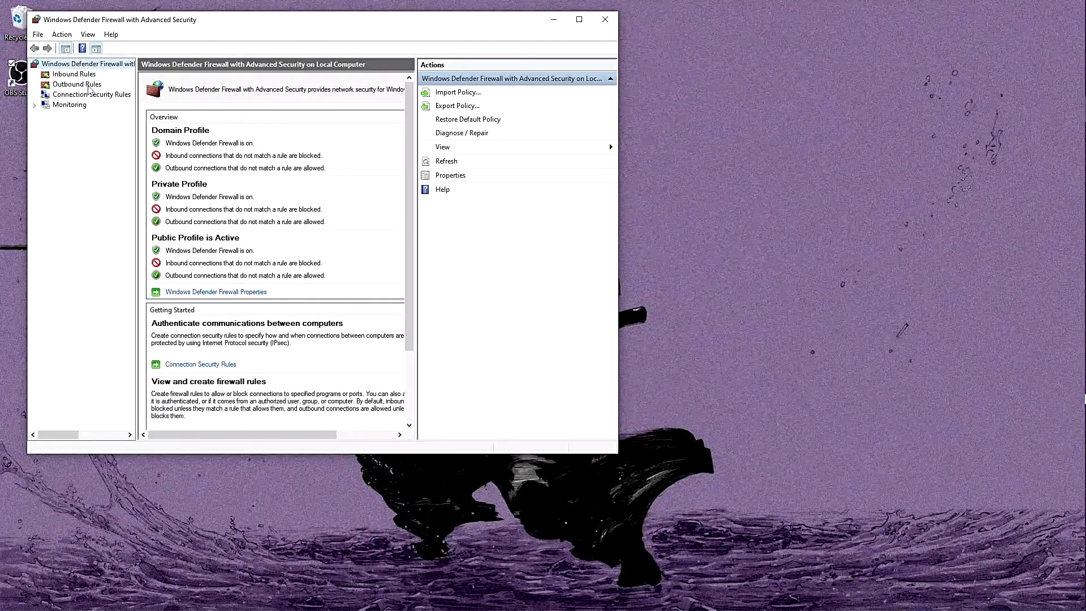
left_click(89, 85)
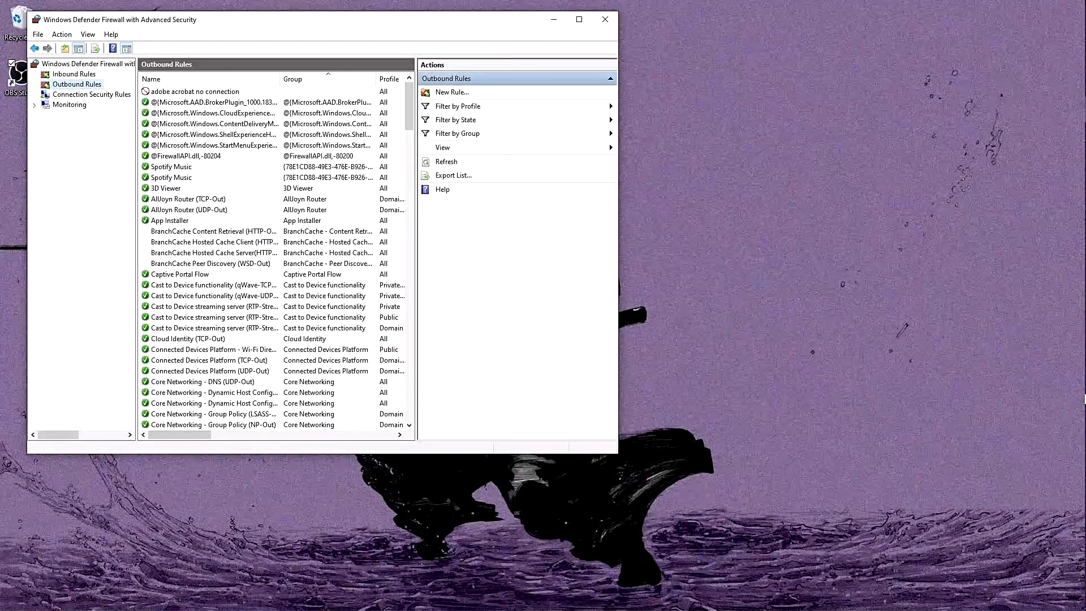
Switch to Chrome and load the TeePublic storefront to check its internet access, close that page and minimise the browser
mouse_move(1082, 12)
left_click(1058, 399)
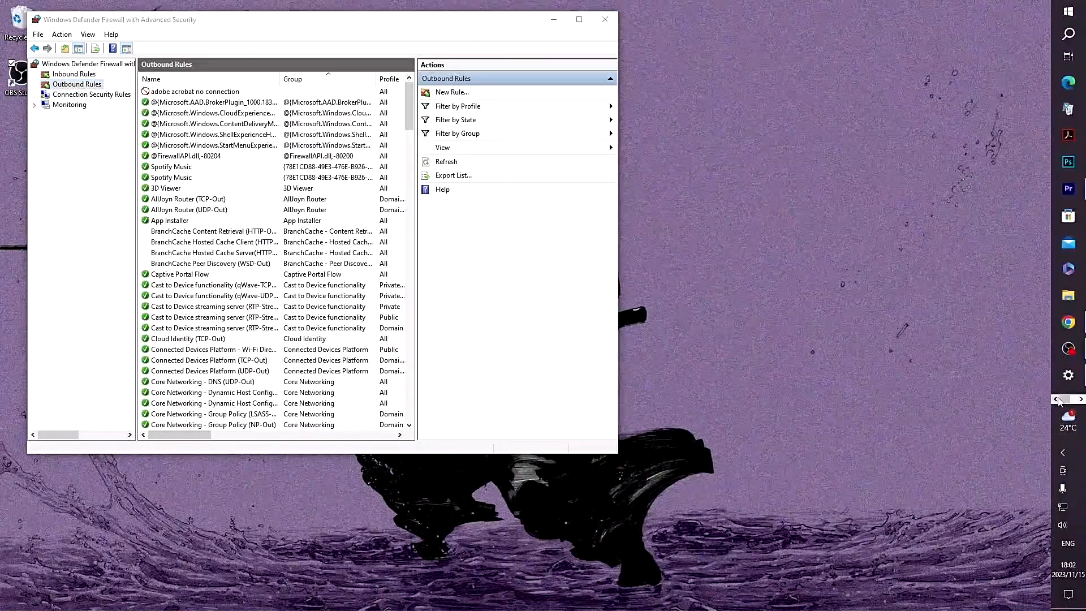
left_click(1068, 322)
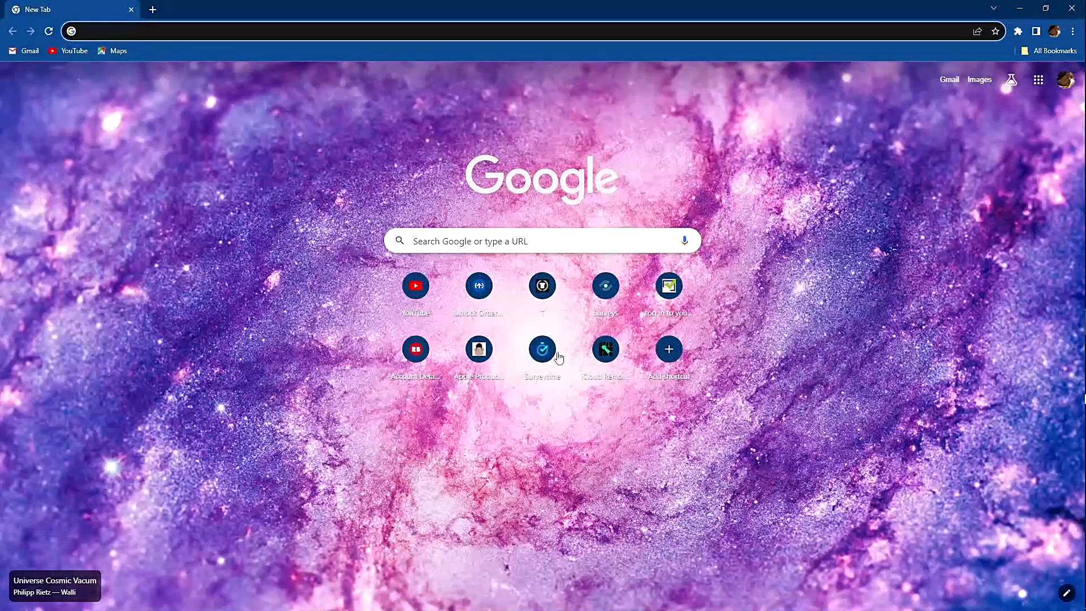
left_click(542, 286)
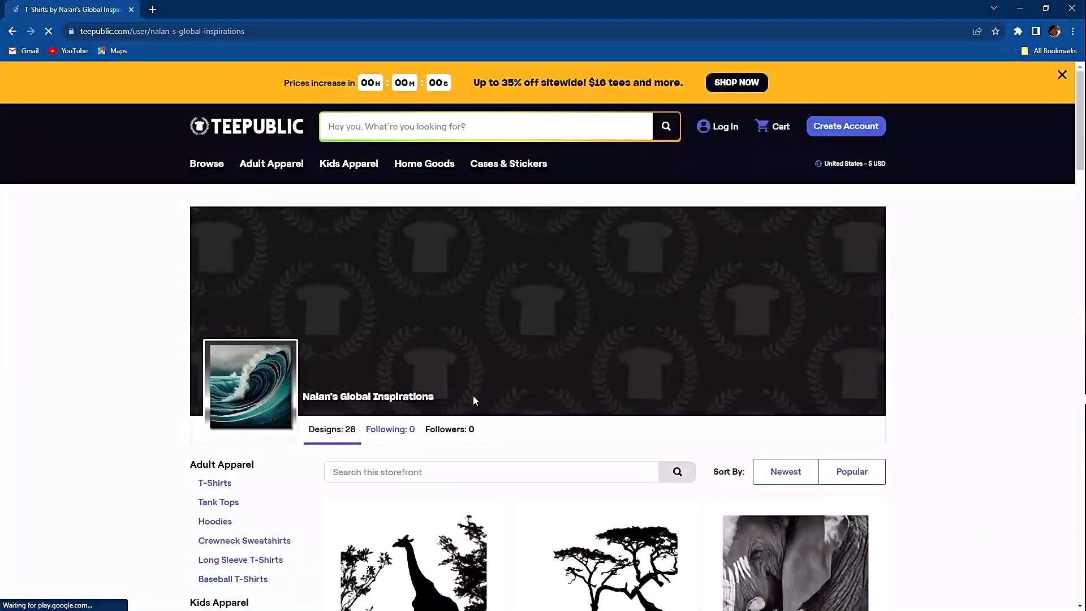
scroll(202, 225, "down", 10)
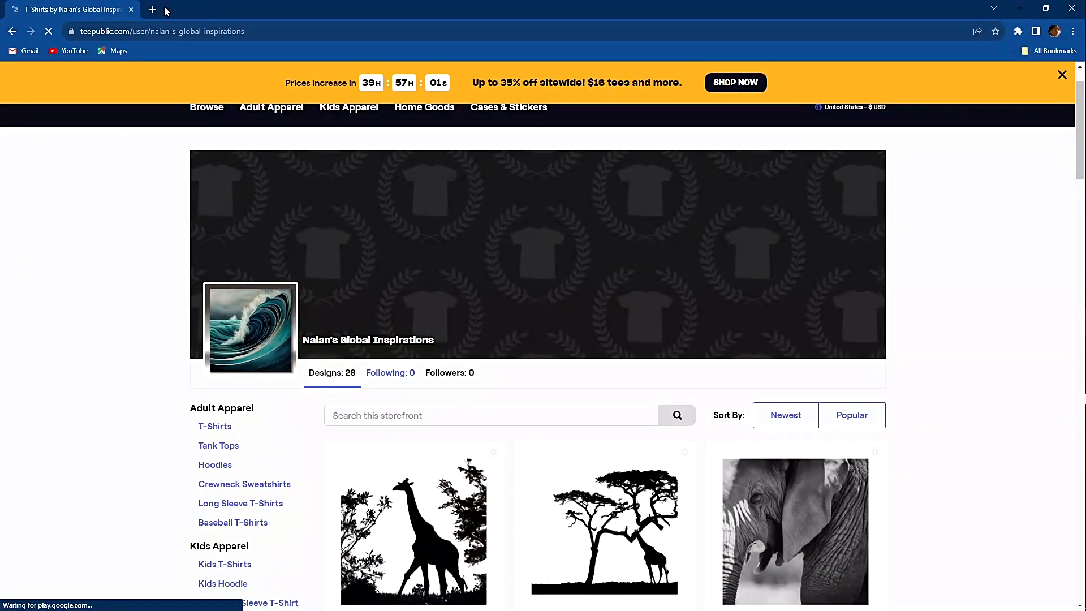
left_click(153, 10)
left_click(136, 11)
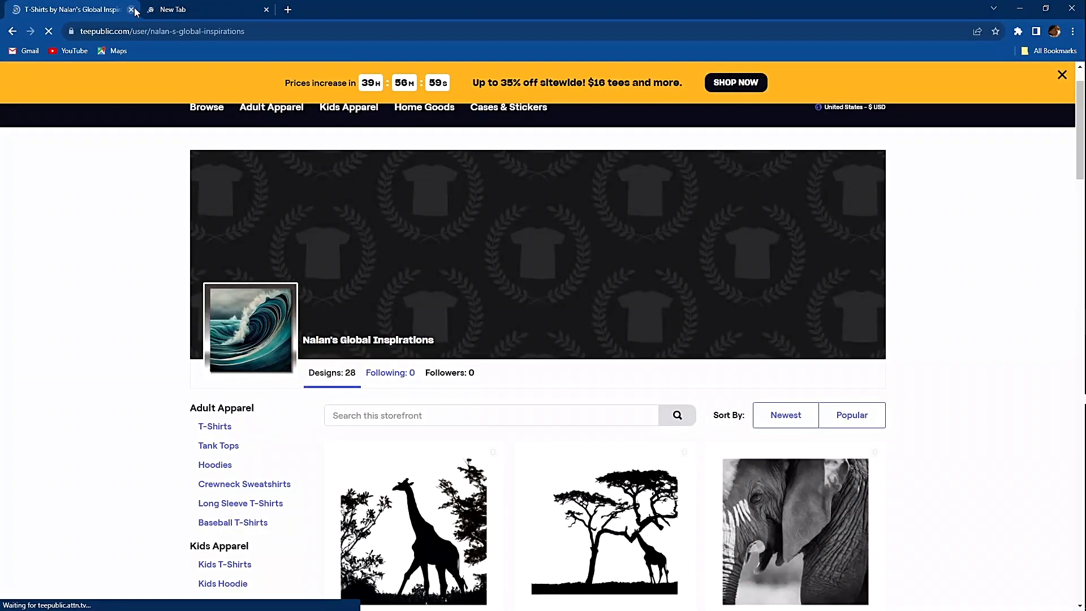
left_click(134, 10)
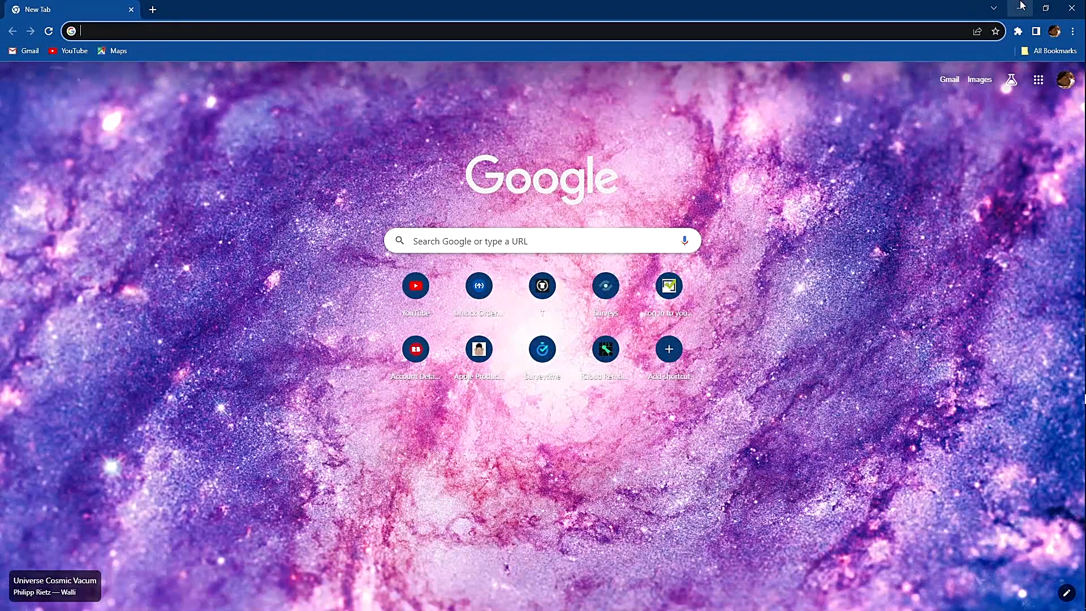
left_click(1021, 7)
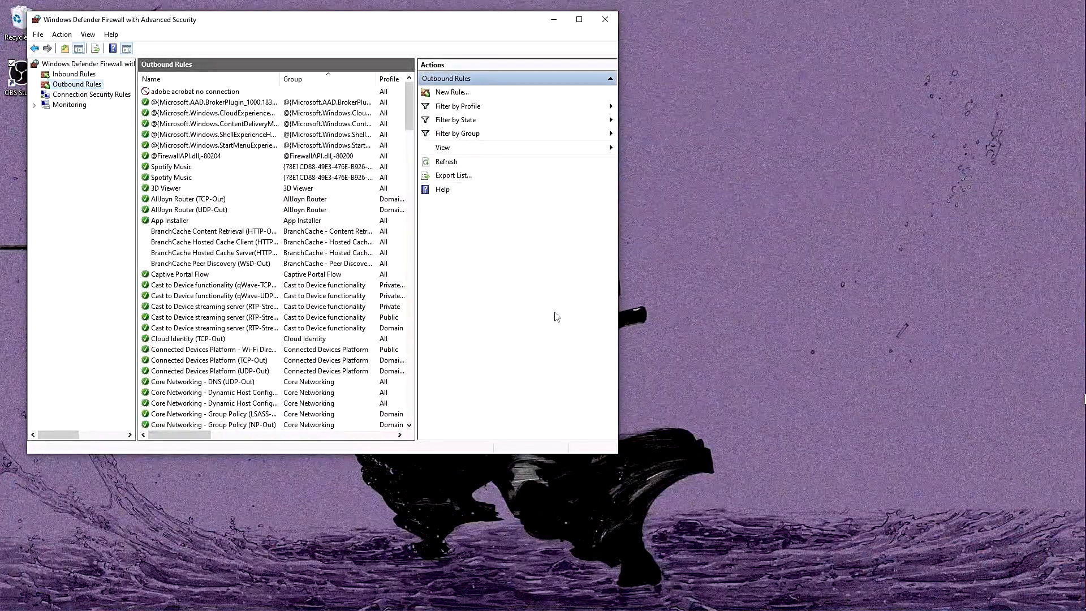
Start a new outbound rule of the Program type and browse to the root of Local Disk (C:) for its program path
left_click(451, 93)
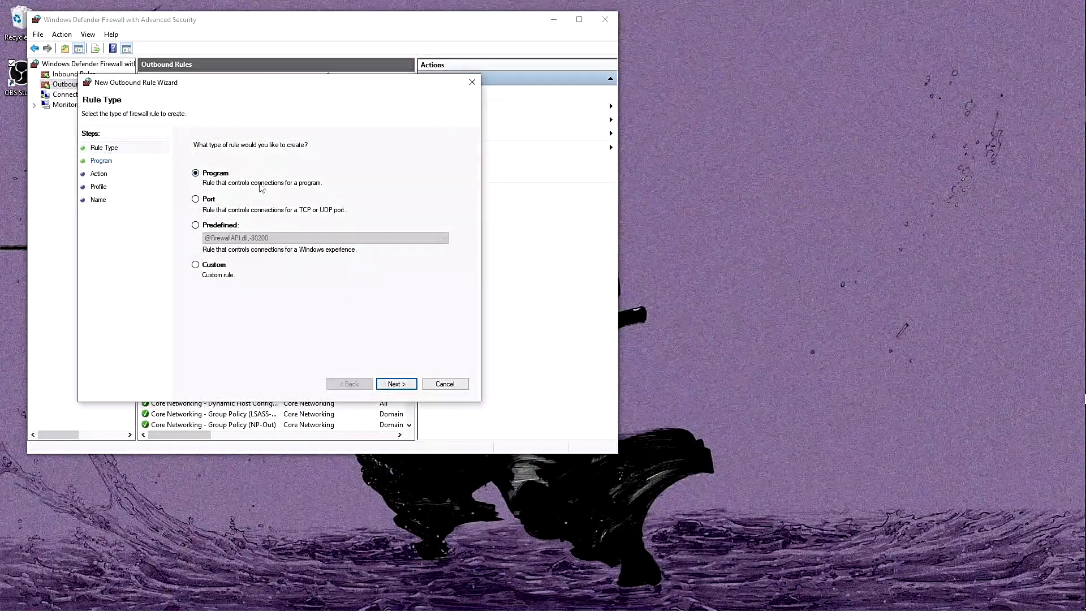
left_click(397, 384)
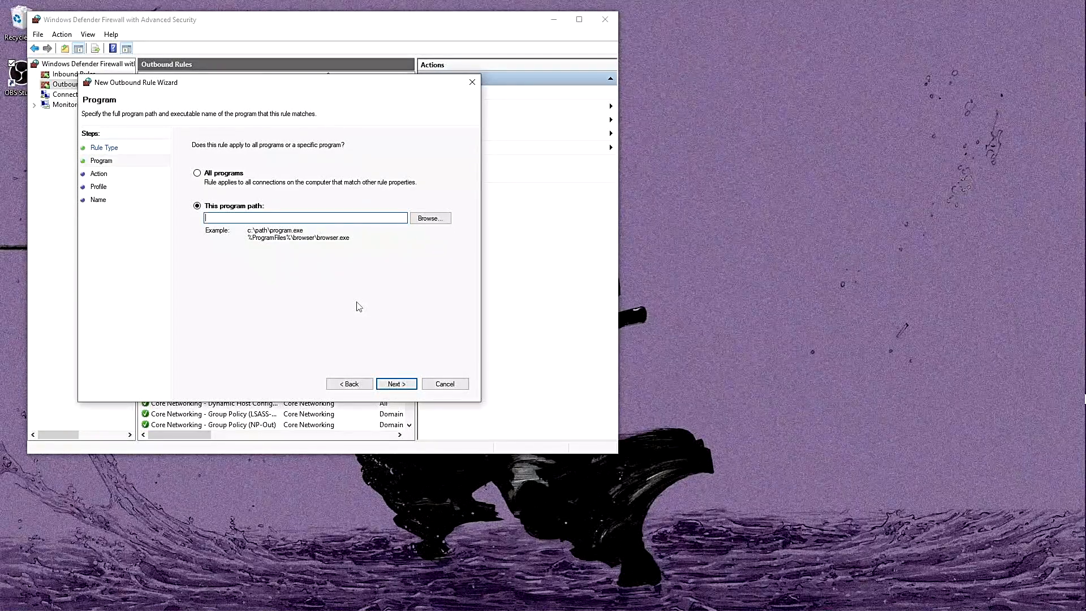
left_click(435, 221)
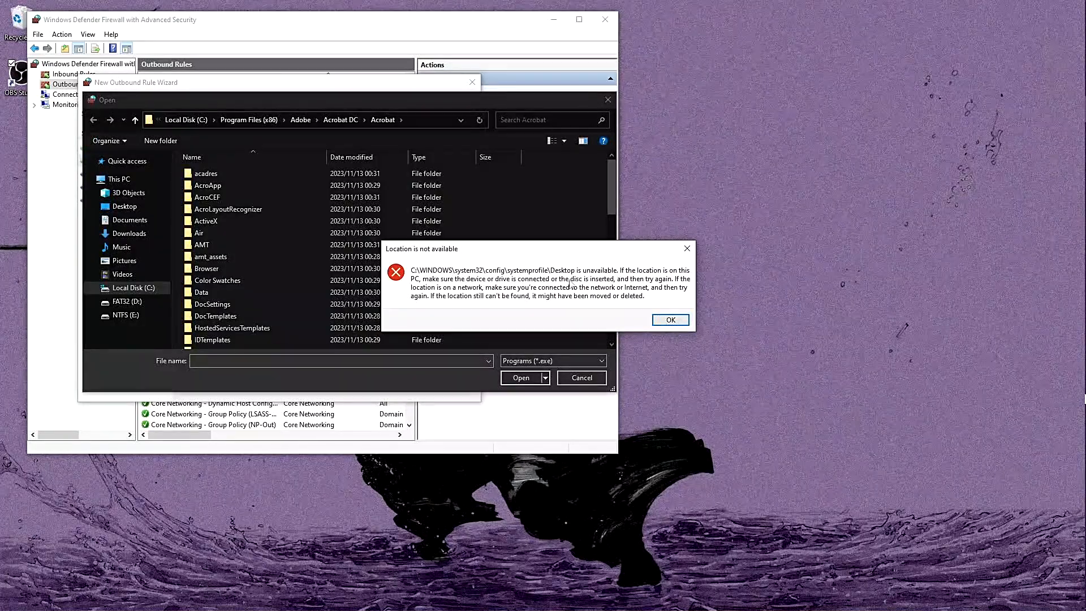
left_click(660, 321)
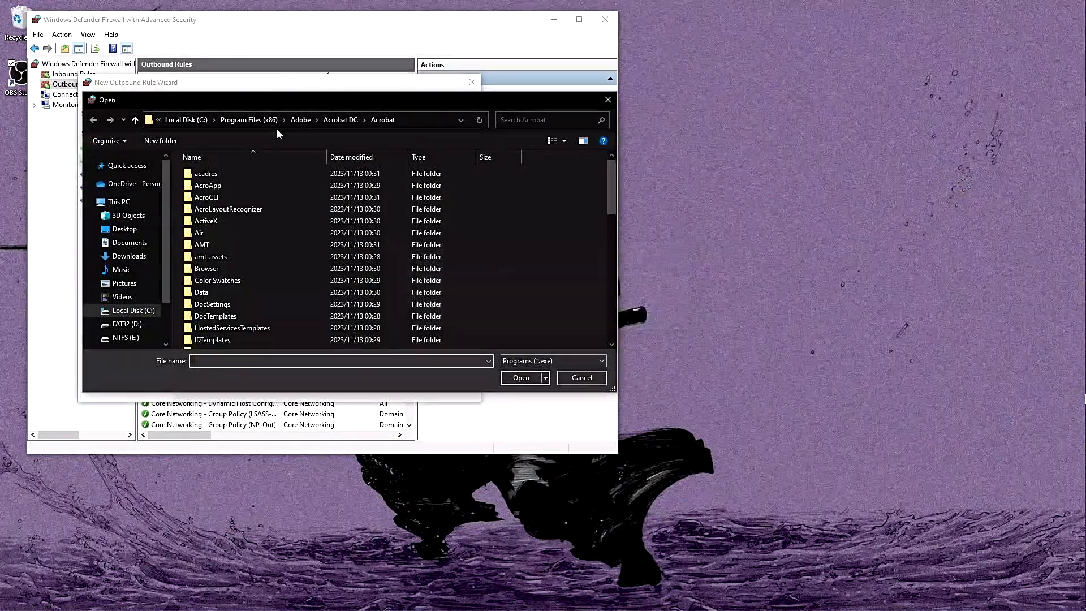
left_click(251, 120)
left_click(228, 124)
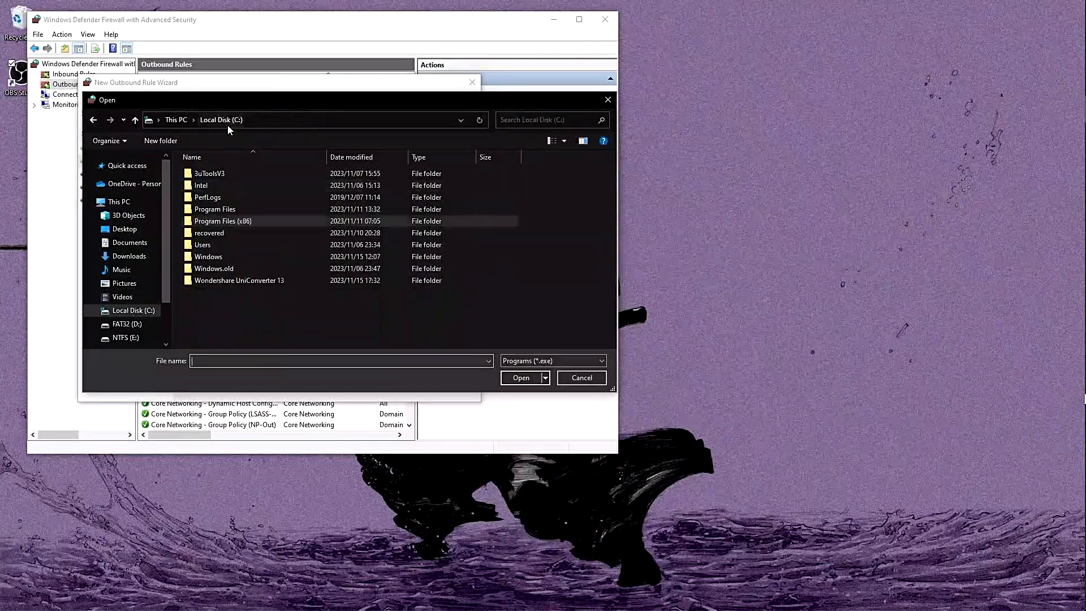
Look for the Chrome executable in the Google folder under Program Files (x86) and return to Local Disk (C:)
double_click(256, 218)
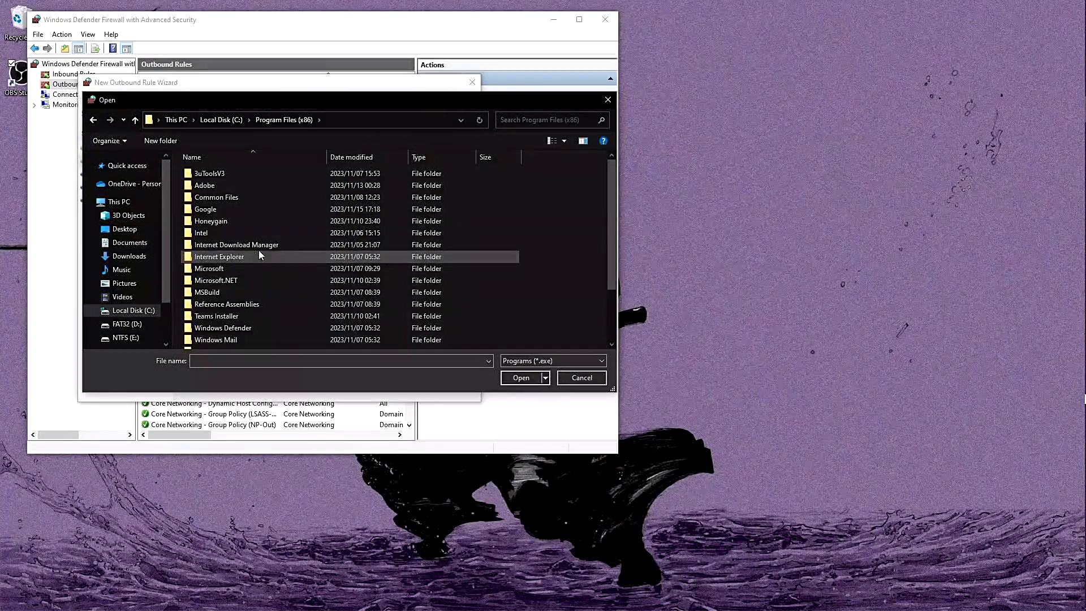
double_click(247, 211)
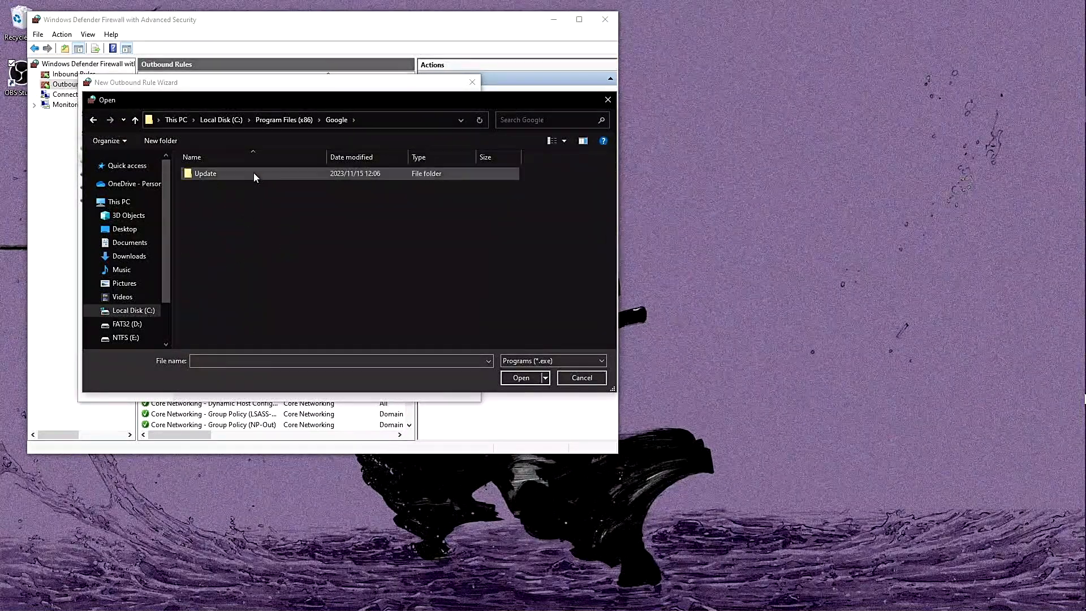
double_click(254, 173)
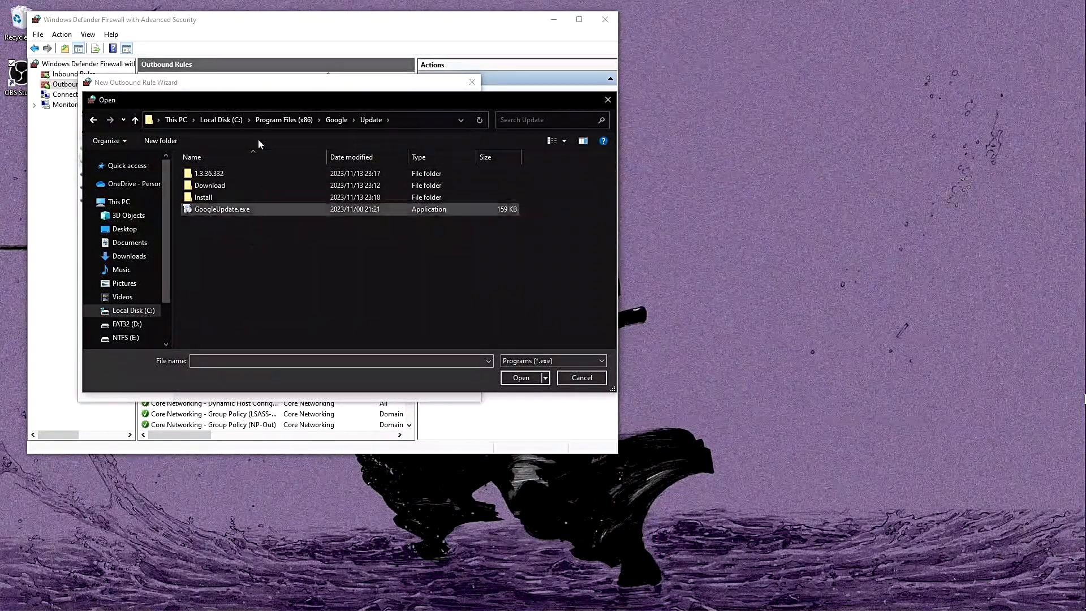
left_click(283, 119)
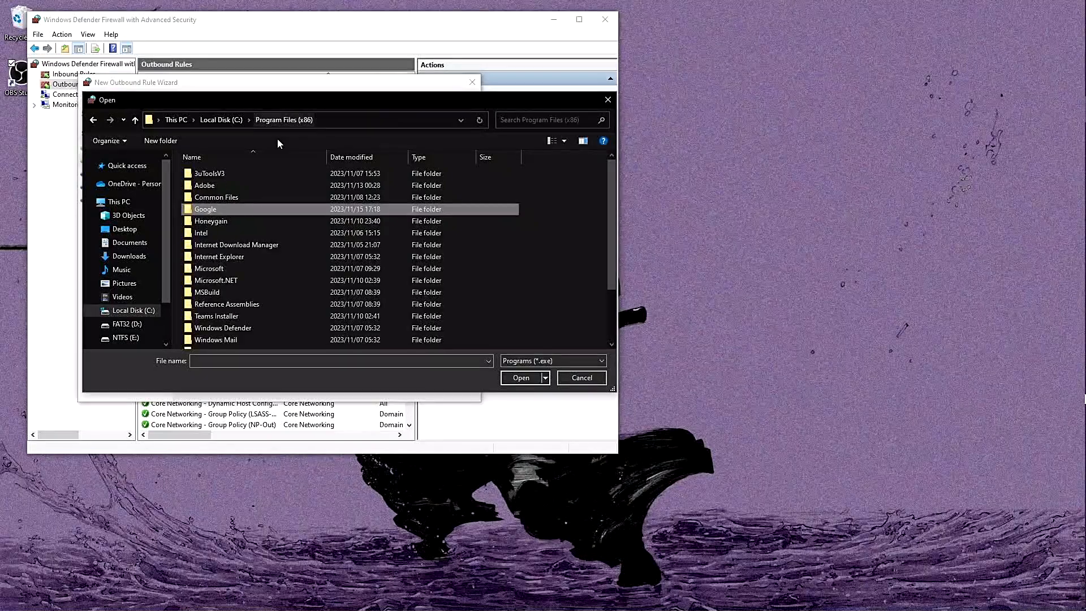
left_click(221, 120)
double_click(236, 209)
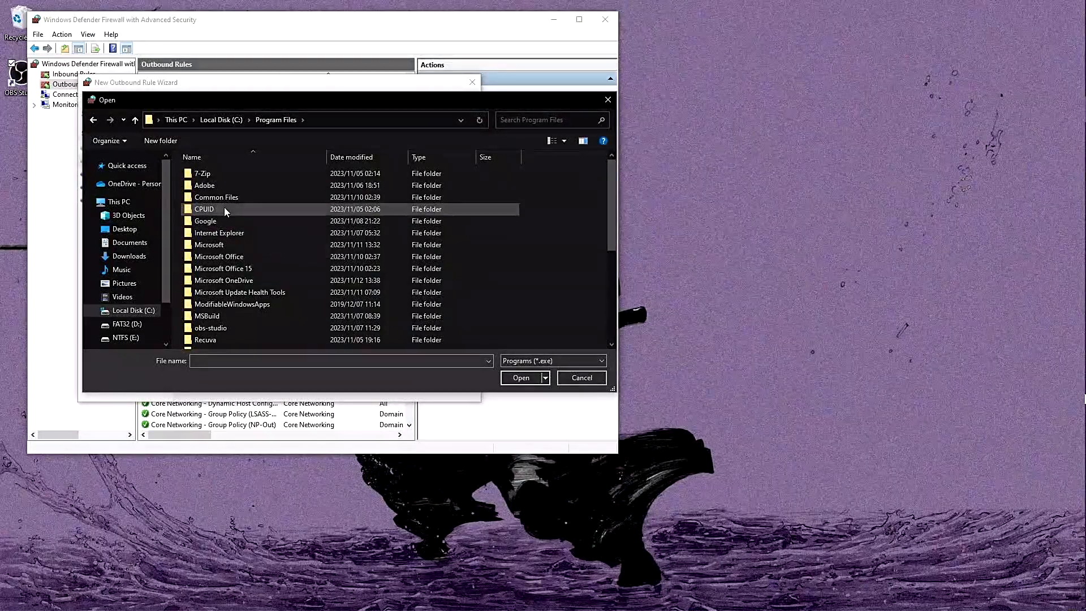
left_click(216, 123)
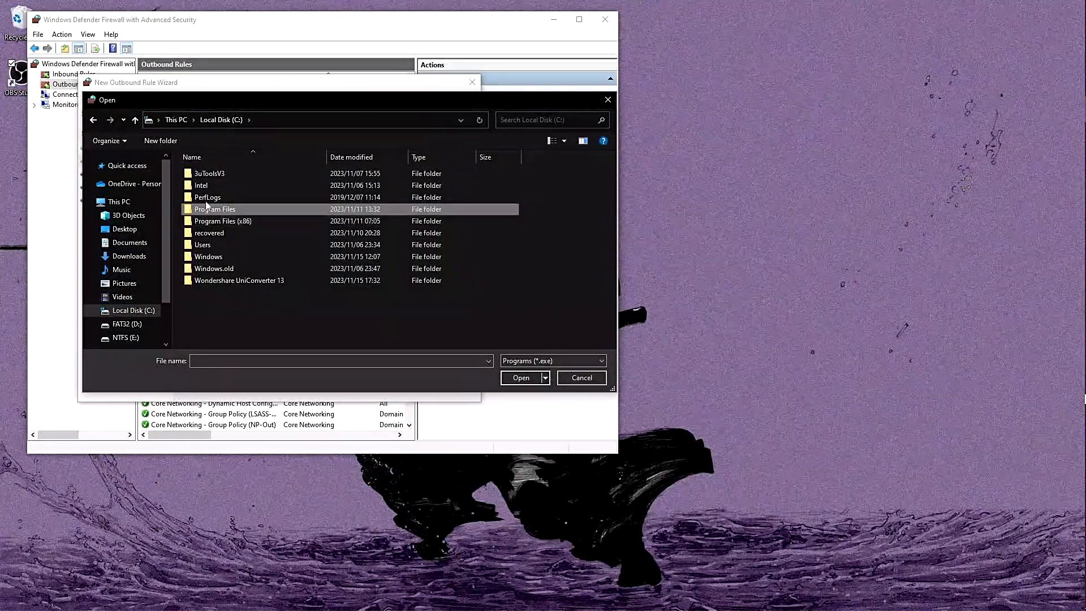
Set the rule's program path to chrome.exe from the Google\Chrome\Application folder in Program Files
double_click(250, 208)
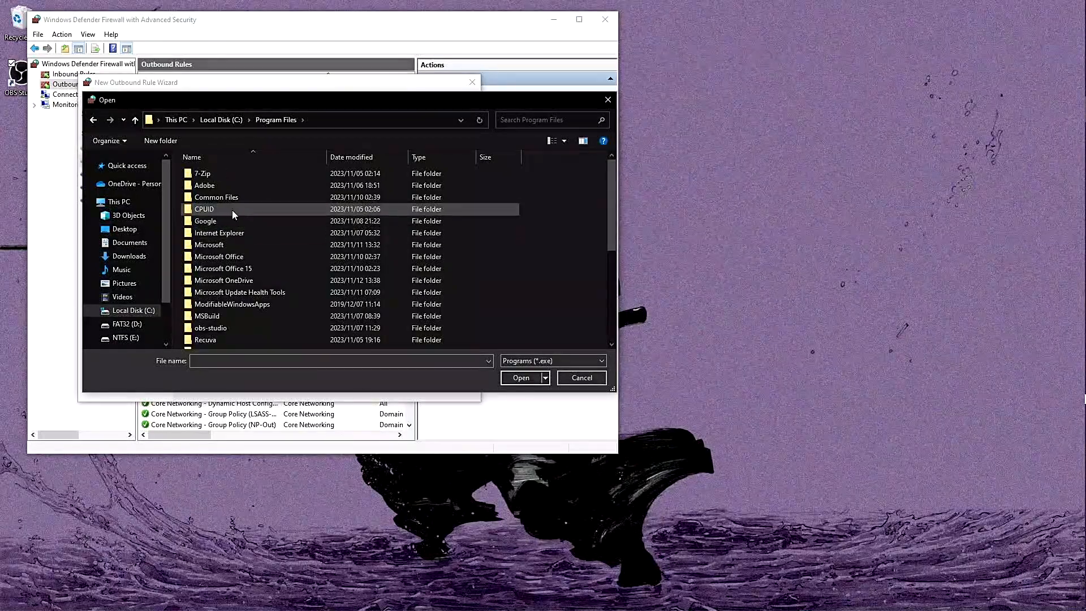
double_click(235, 224)
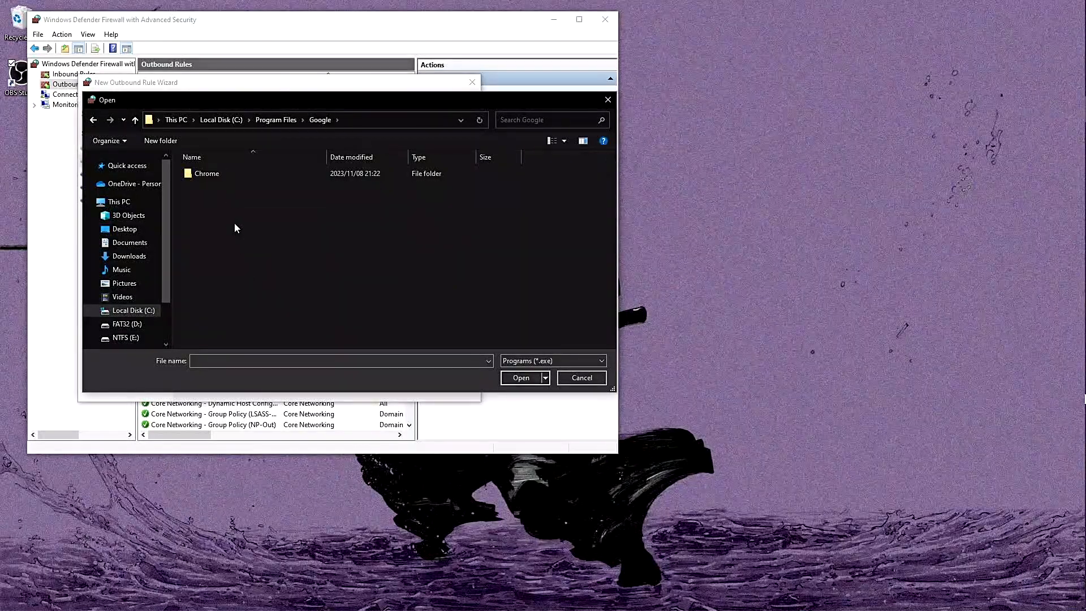
double_click(244, 176)
double_click(244, 177)
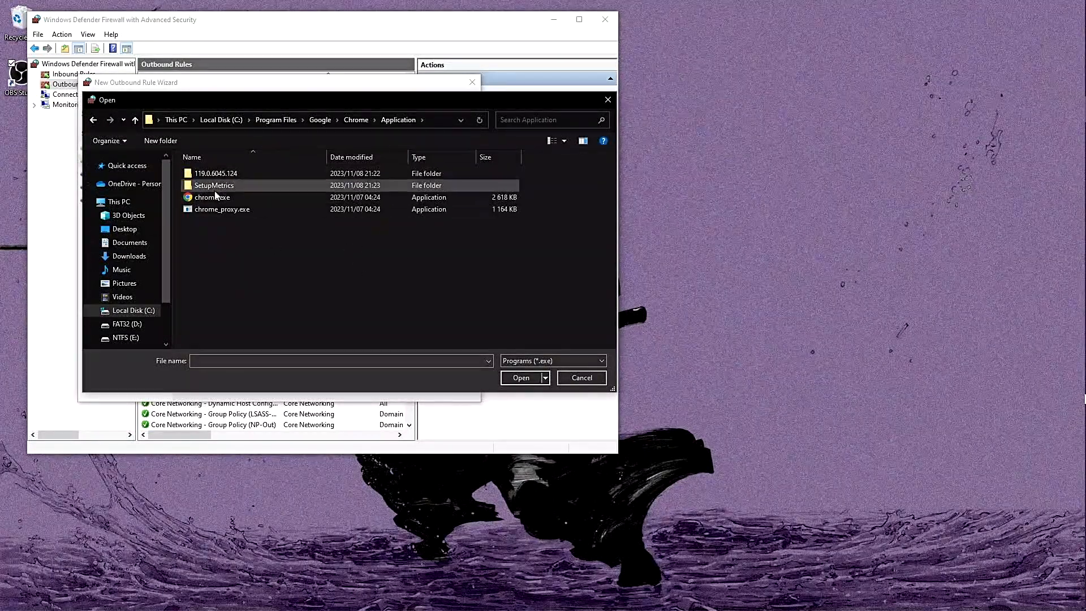
left_click(262, 199)
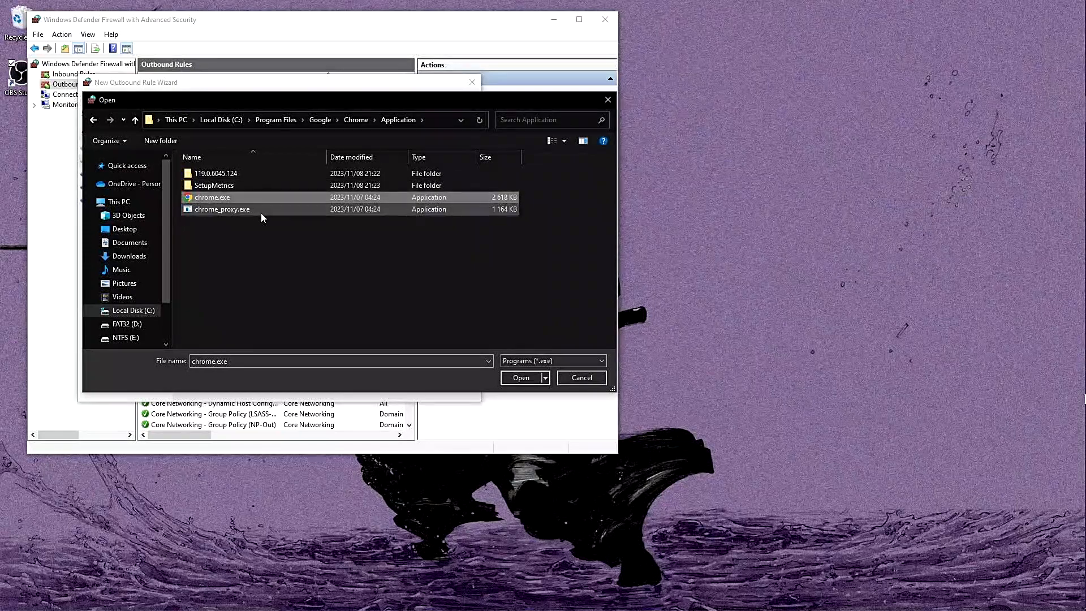
double_click(245, 175)
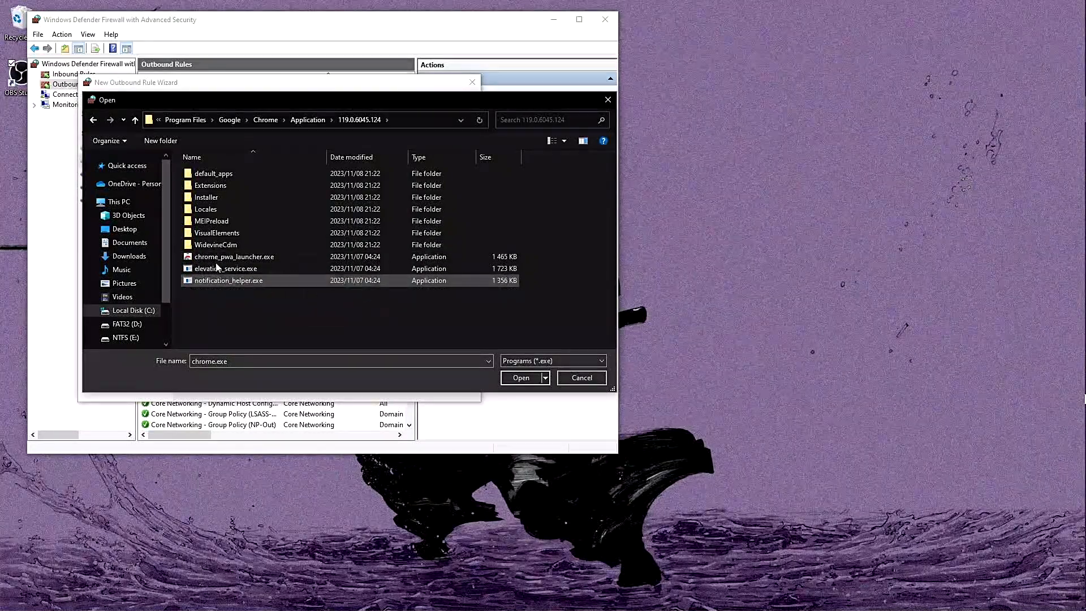
left_click(306, 120)
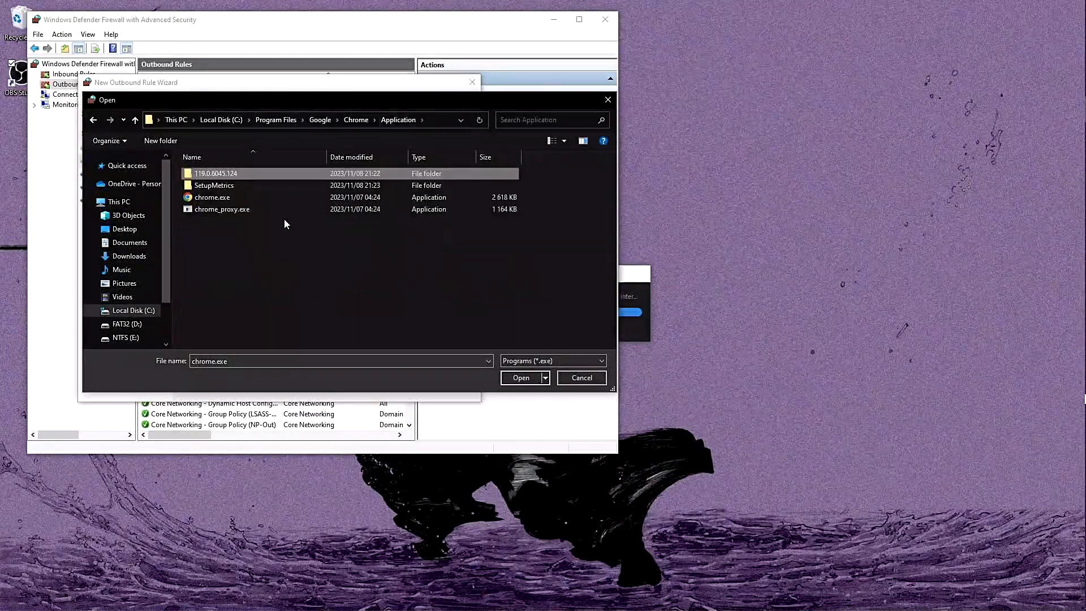
left_click(229, 199)
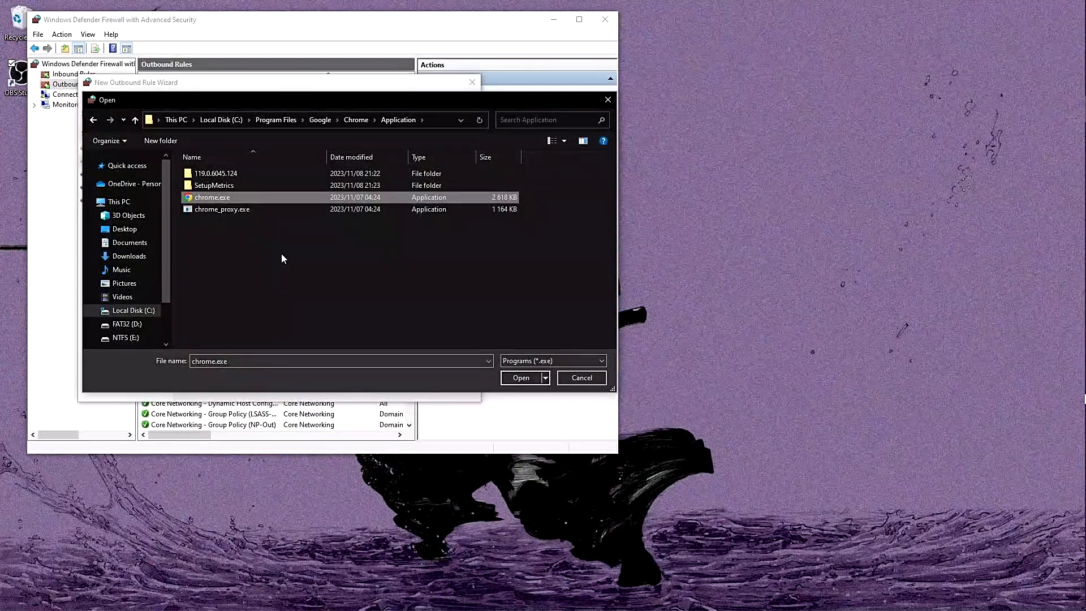
left_click(521, 377)
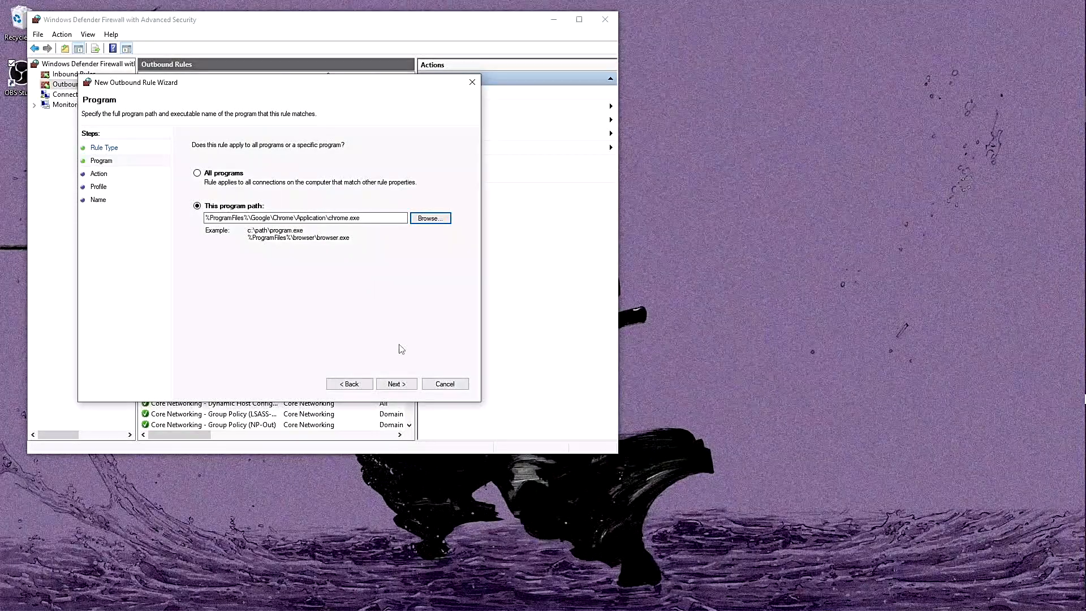
Set the rule to block the connection and apply it to the Domain, Private and Public profiles
left_click(396, 384)
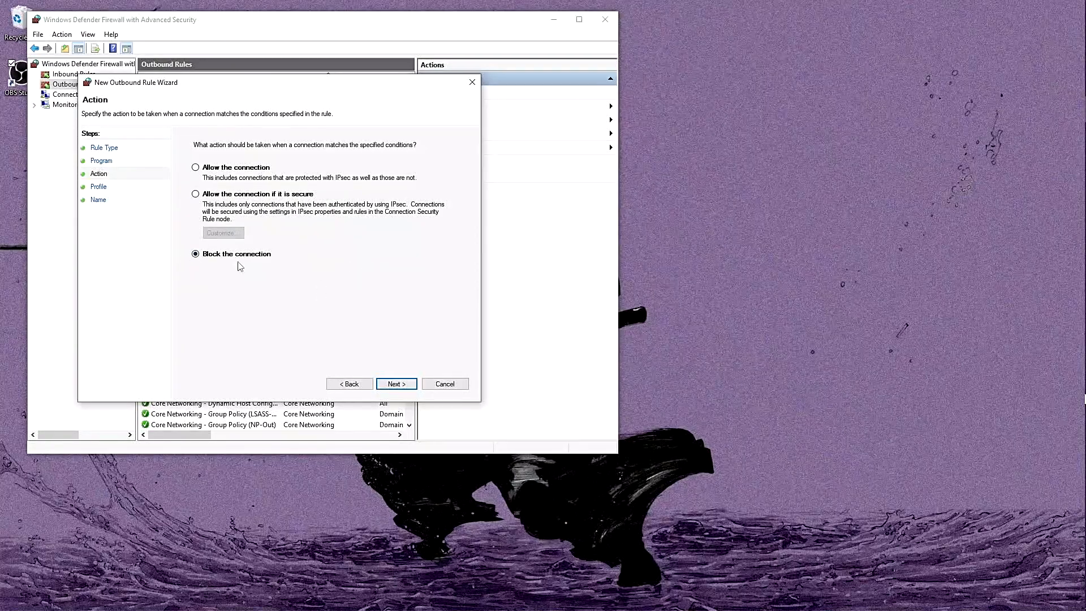
left_click(392, 383)
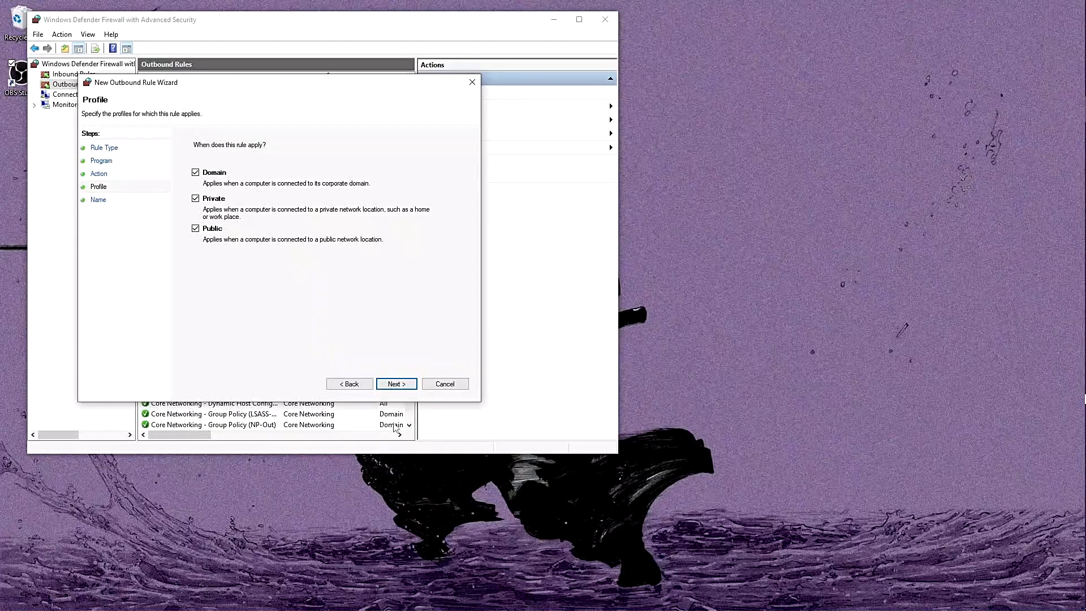
left_click(408, 389)
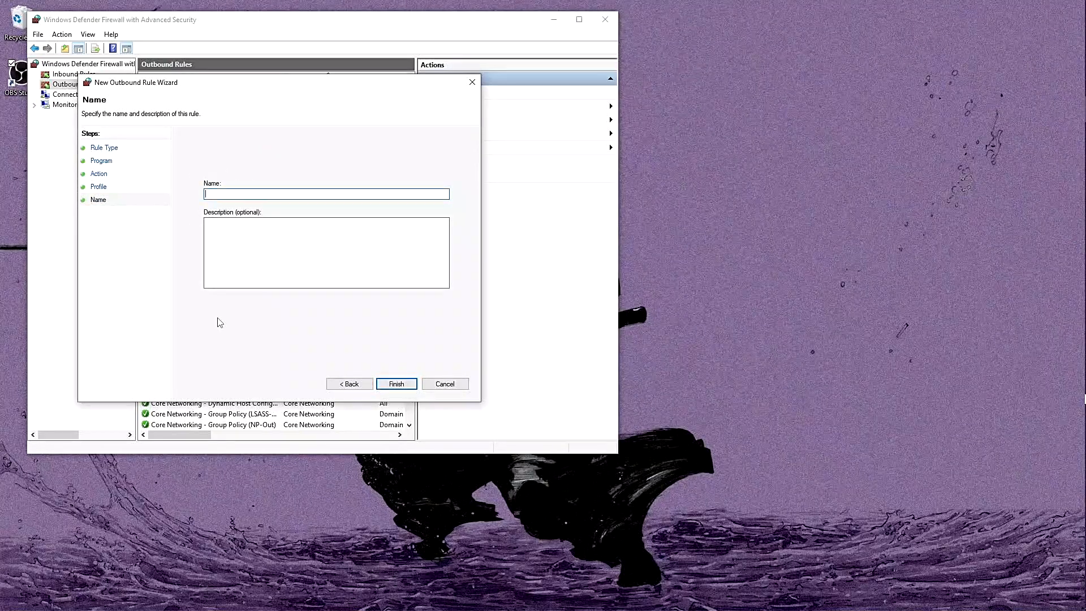
Name the rule "Google chrome no connection", describe it as blocking all connection to Google Chrome, and finish creating it
type("Google chrome no connection")
left_click(263, 249)
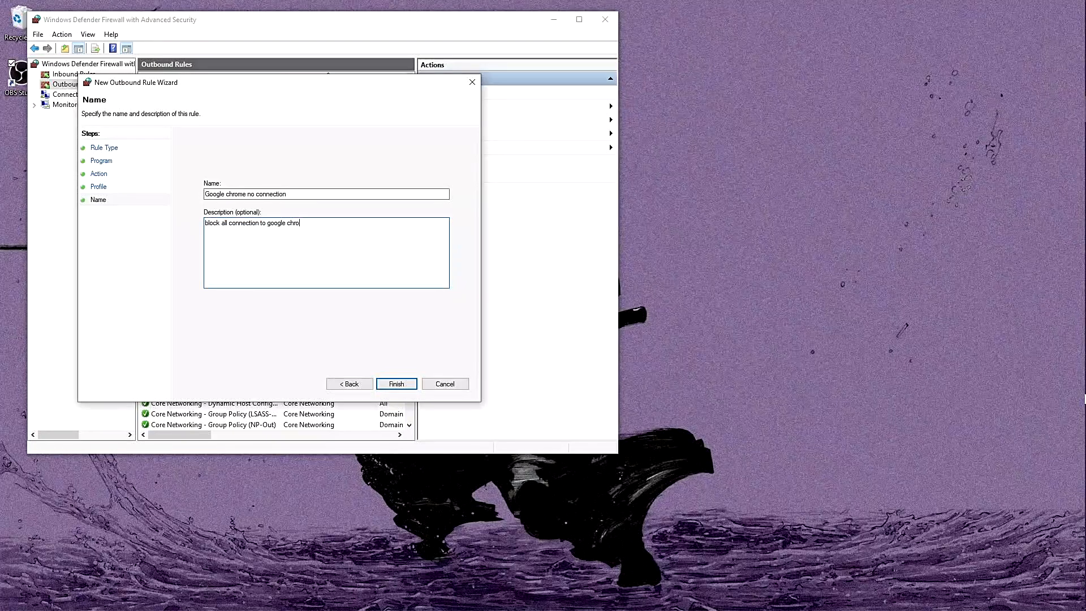
type("me")
left_click(394, 385)
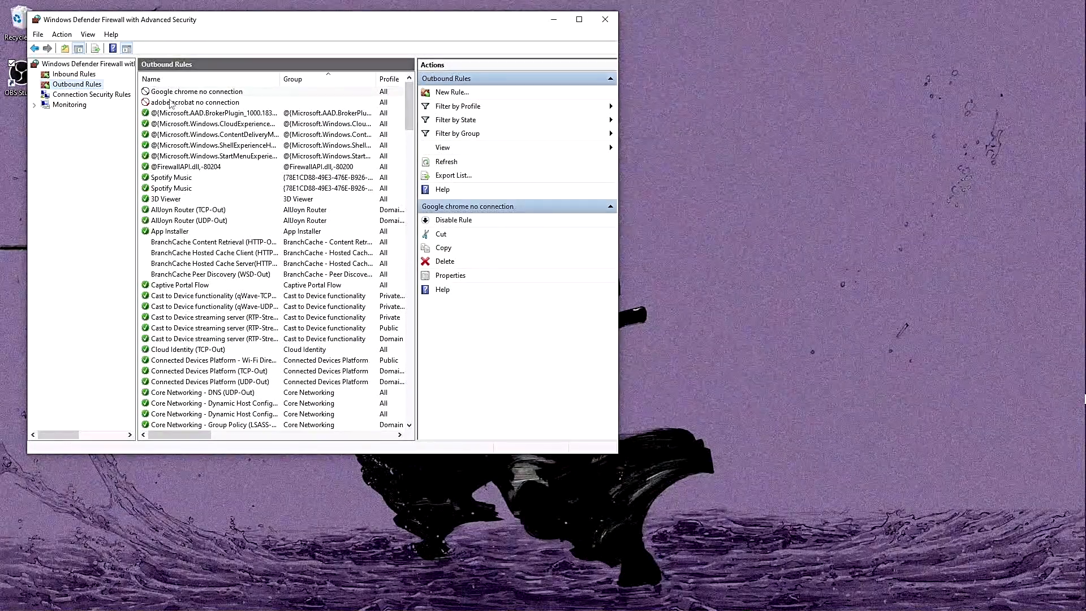
Disable the "Google chrome no connection" rule and enable it again
left_click(456, 221)
left_click(453, 221)
Switch to Chrome and open the TeePublic storefront shortcut to test the browser's internet access under the new rule
mouse_move(1084, 148)
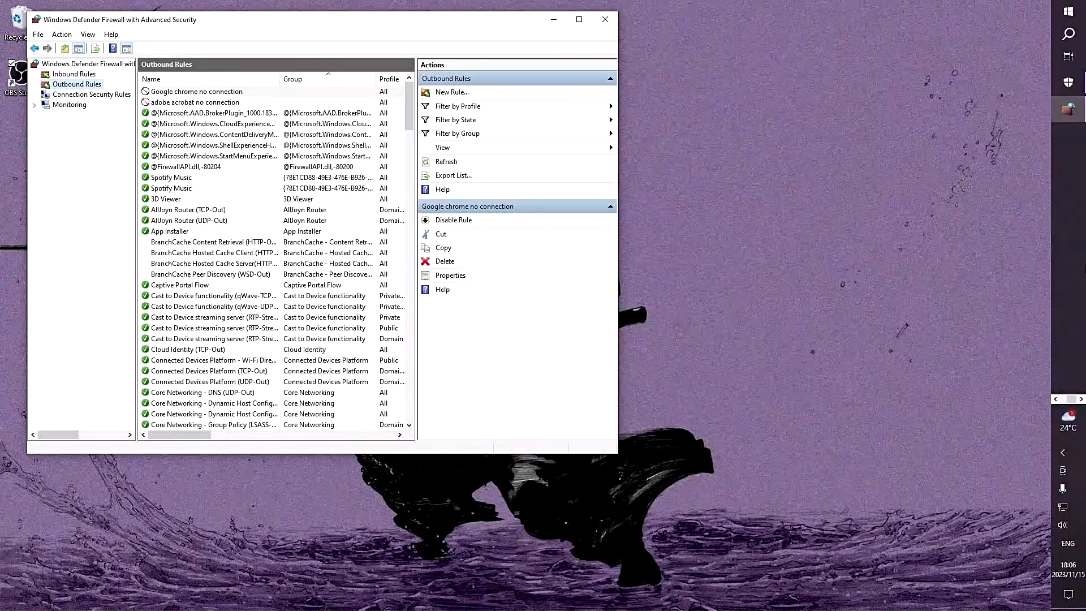
left_click(1059, 401)
left_click(1067, 322)
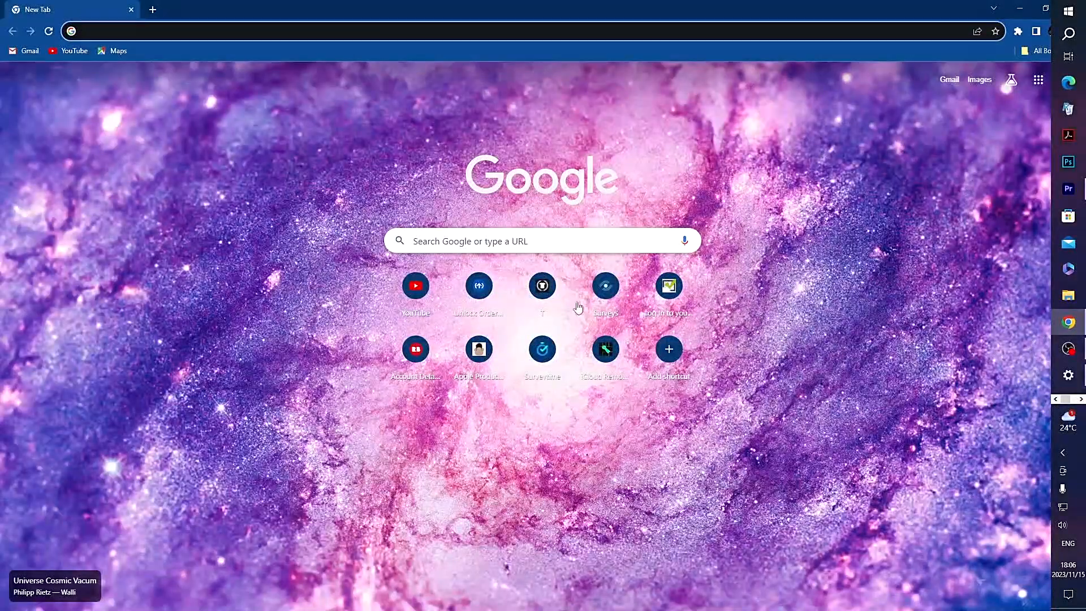
left_click(541, 286)
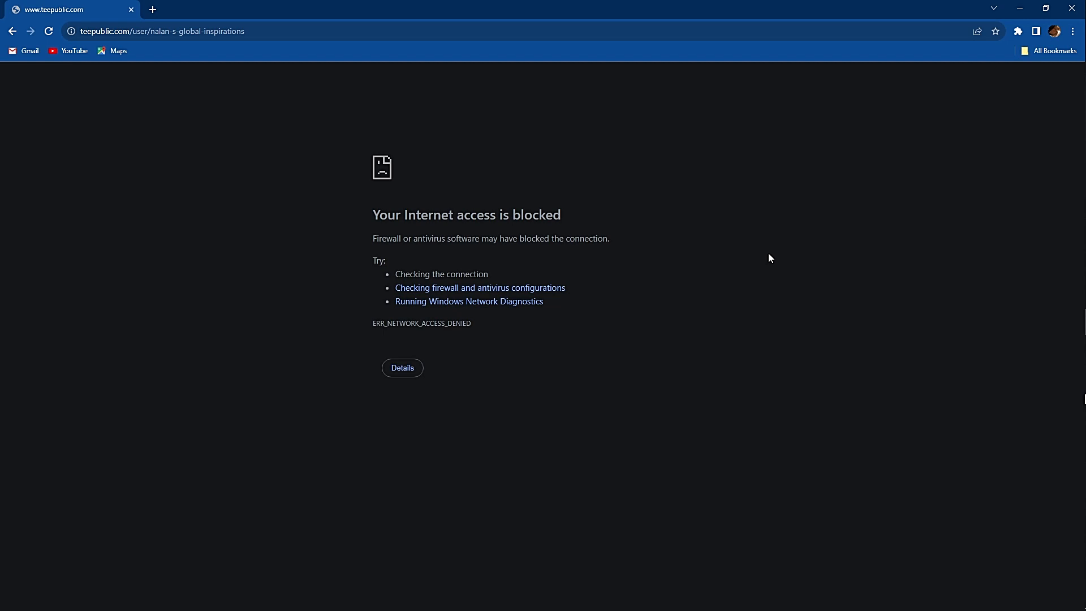
Minimise the browser and the firewall window, and bring the taskbar's other row of apps into view
left_click(1020, 8)
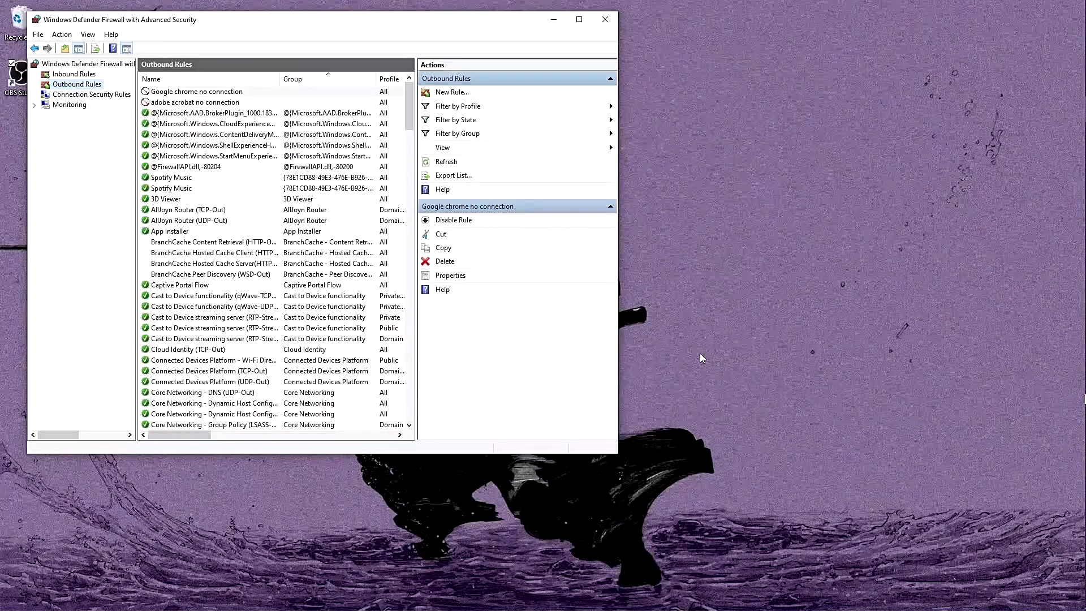
left_click(560, 22)
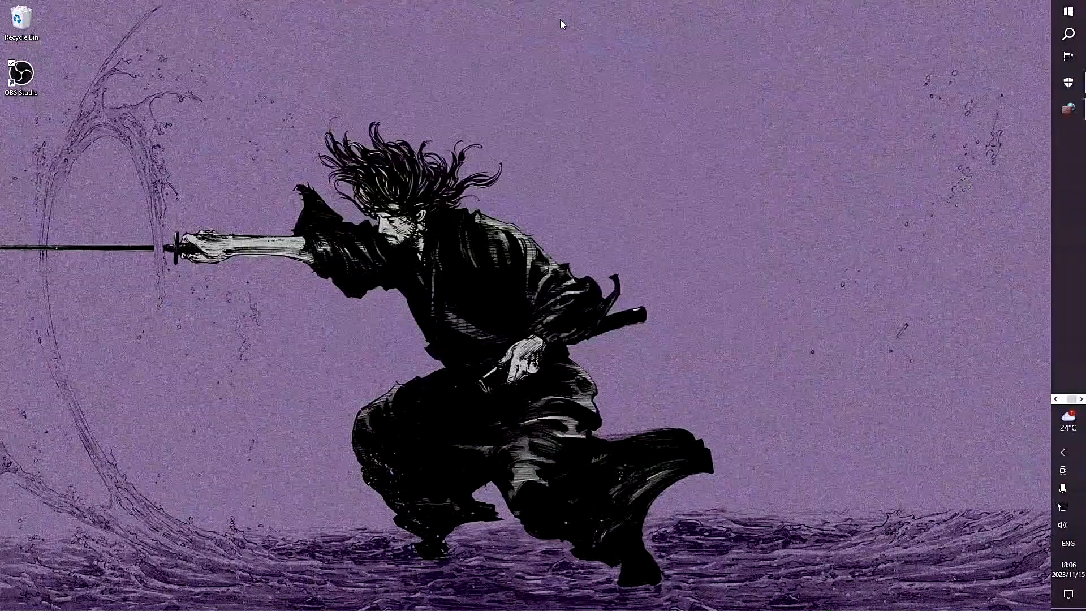
left_click(1055, 399)
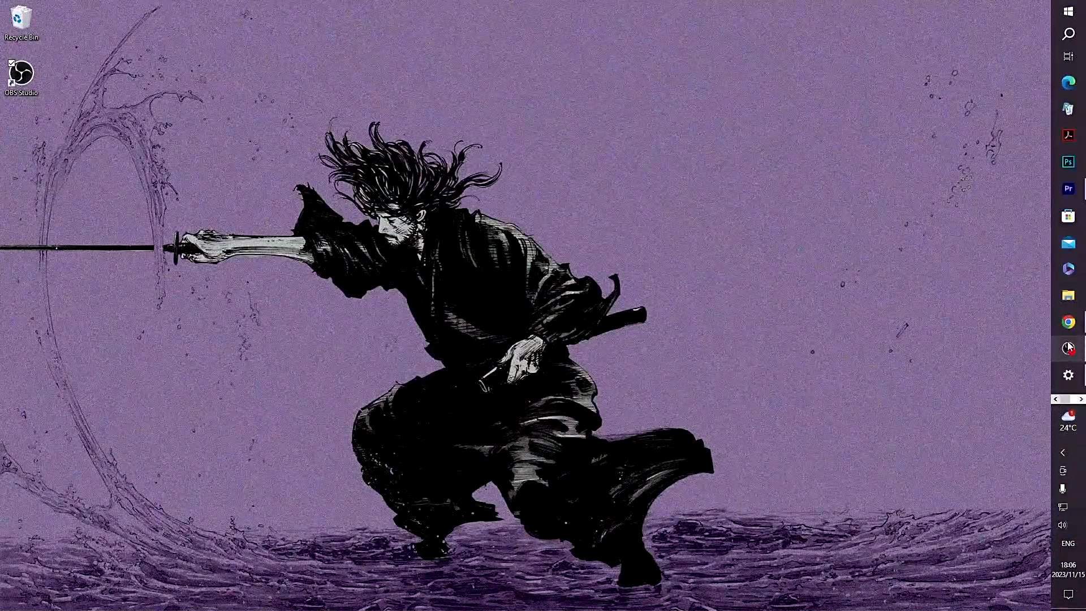